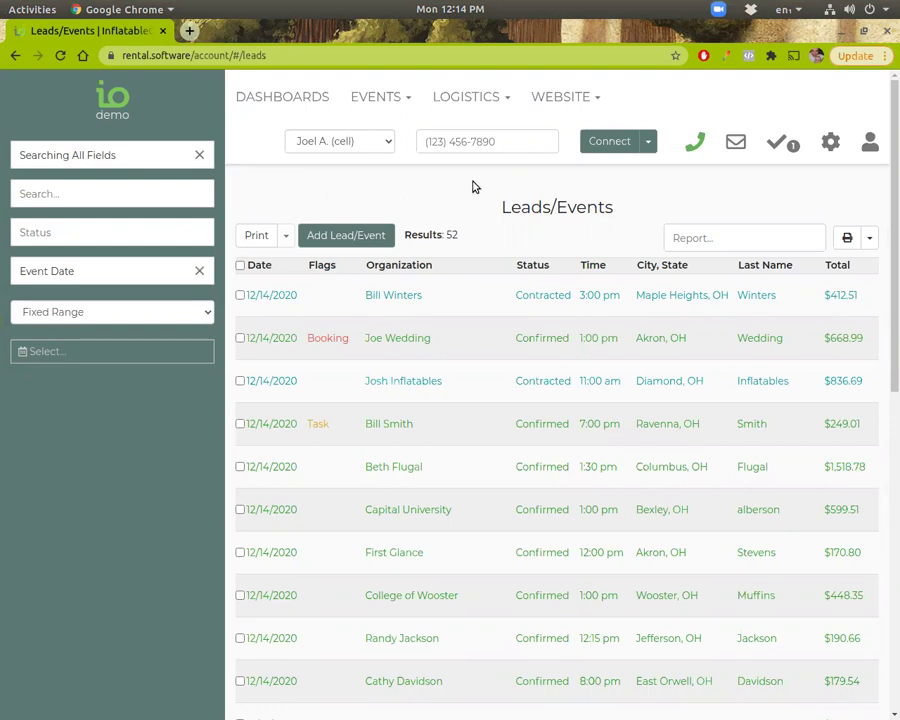
Show InflatableOffice's WEBSITE links to the site, Admin and Checkout
{"action": "left_click", "coordinate": [562, 104]}
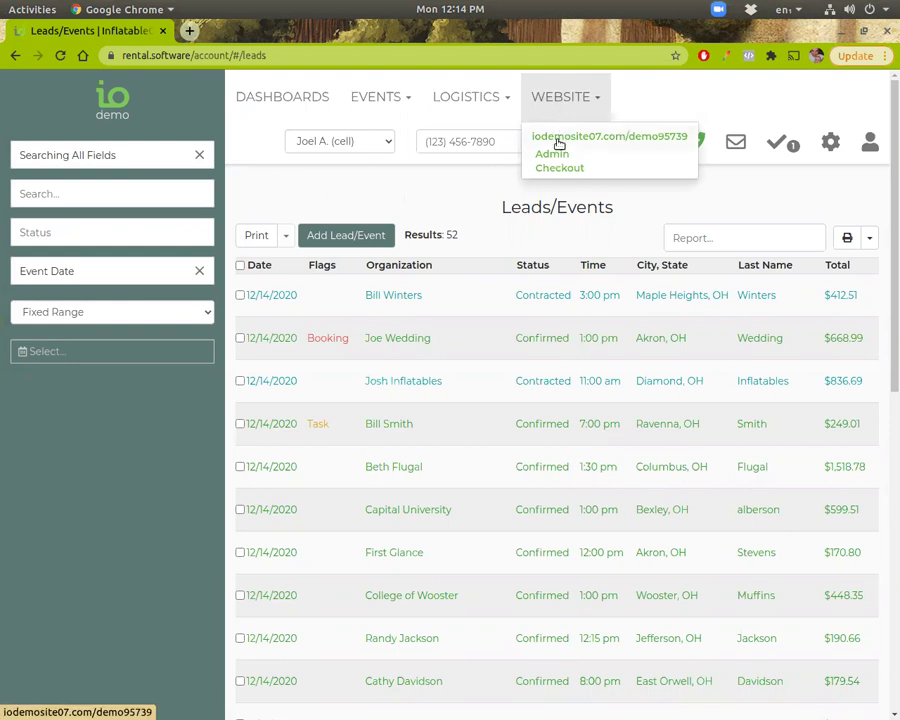
Open the Demo Rentals home page in a new tab and scroll through its sections
{"action": "left_click", "coordinate": [560, 139]}
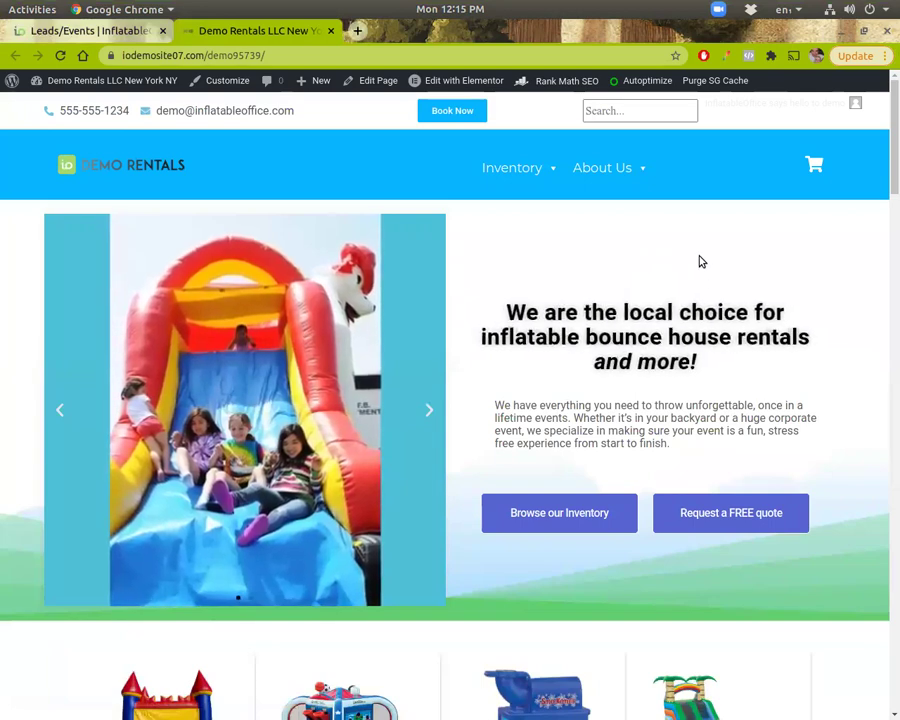
{"action": "scroll", "coordinate": [705, 258], "scroll_direction": "down", "scroll_amount": 4}
{"action": "scroll", "coordinate": [806, 330], "scroll_direction": "up", "scroll_amount": 3}
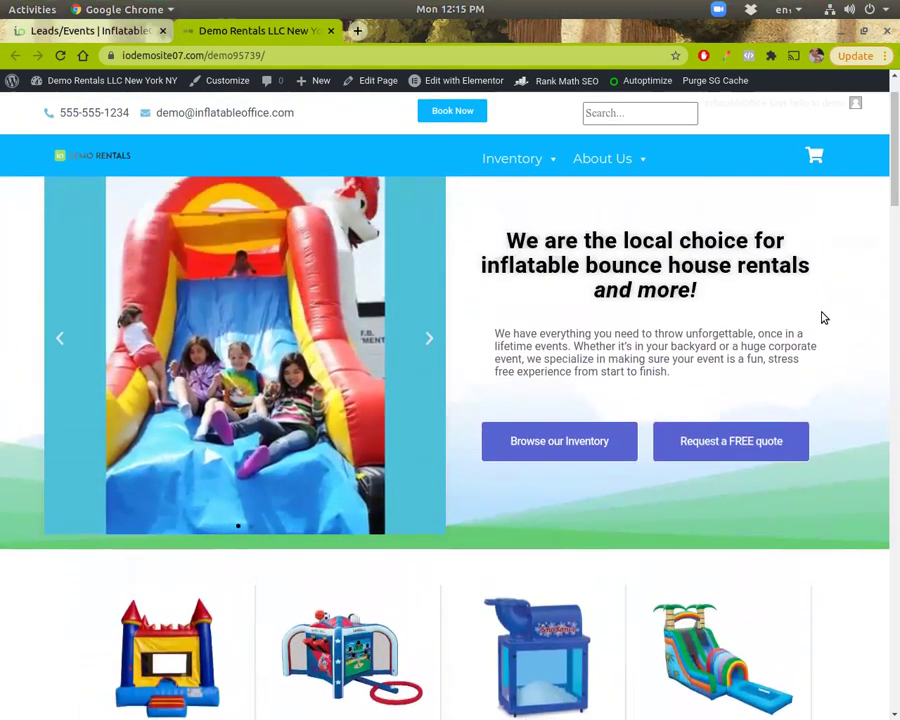
{"action": "scroll", "coordinate": [743, 372], "scroll_direction": "down", "scroll_amount": 13}
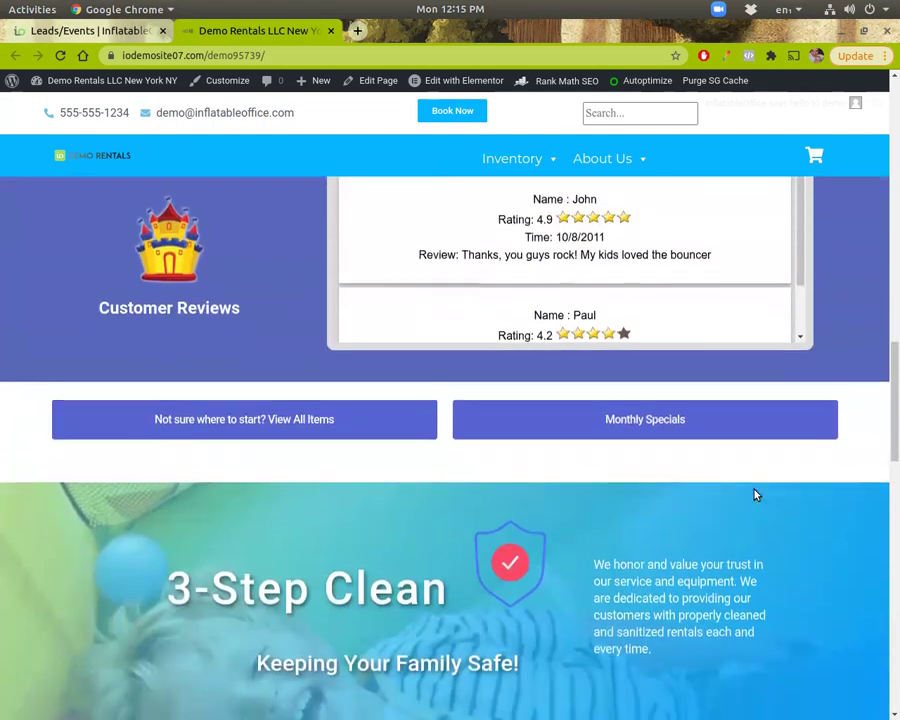
{"action": "scroll", "coordinate": [750, 520], "scroll_direction": "down", "scroll_amount": 6}
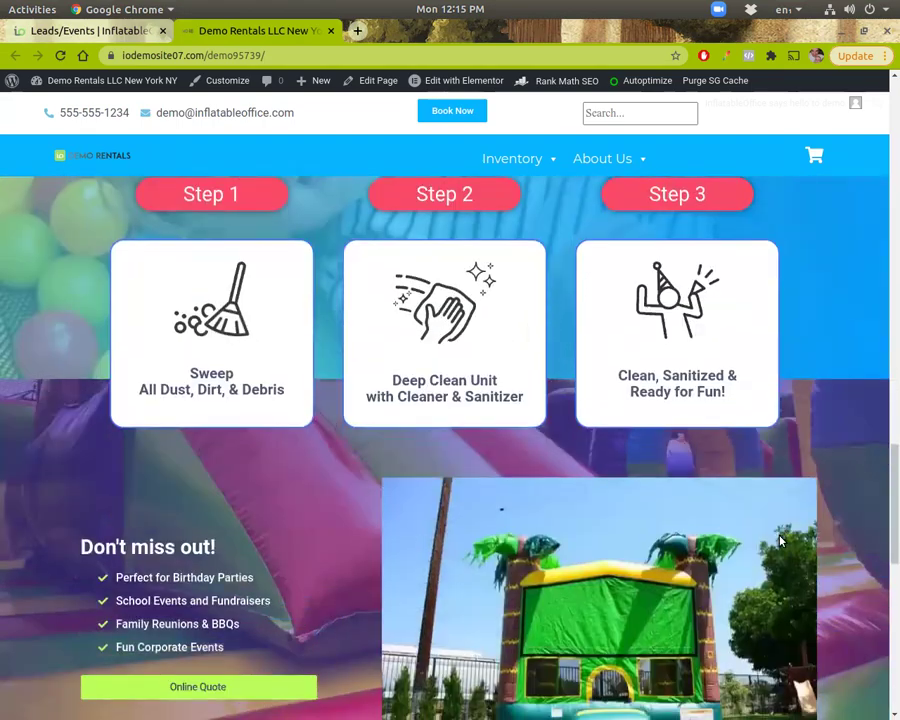
{"action": "scroll", "coordinate": [778, 535], "scroll_direction": "down", "scroll_amount": 6}
{"action": "scroll", "coordinate": [760, 480], "scroll_direction": "up", "scroll_amount": 5}
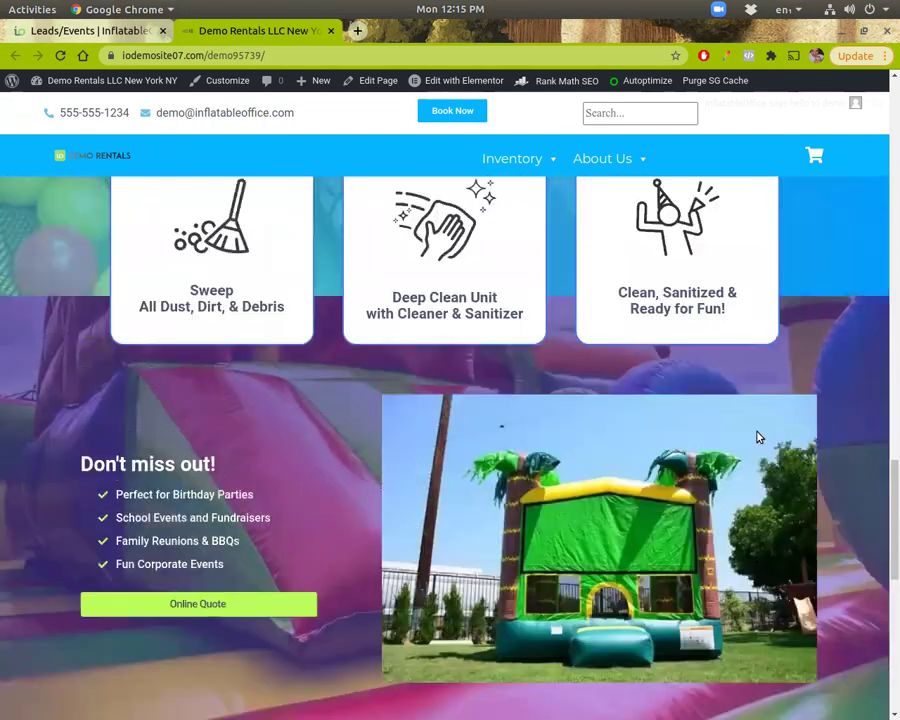
{"action": "scroll", "coordinate": [757, 437], "scroll_direction": "up", "scroll_amount": 8}
Add the Inflatable Joust from Interactive Inflatables to the cart
{"action": "mouse_move", "coordinate": [520, 158]}
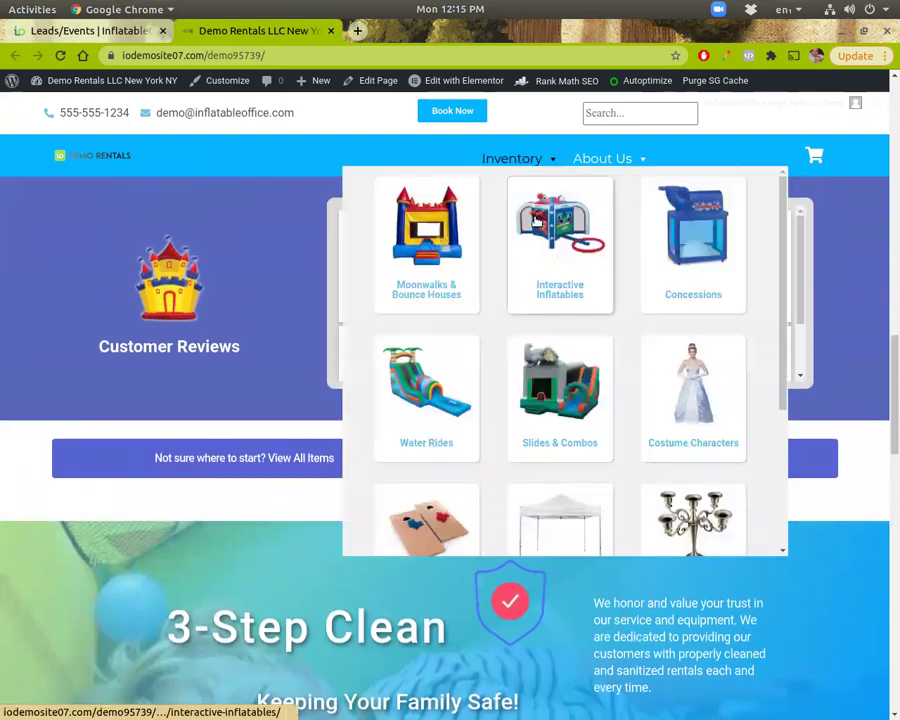
{"action": "left_click", "coordinate": [535, 222]}
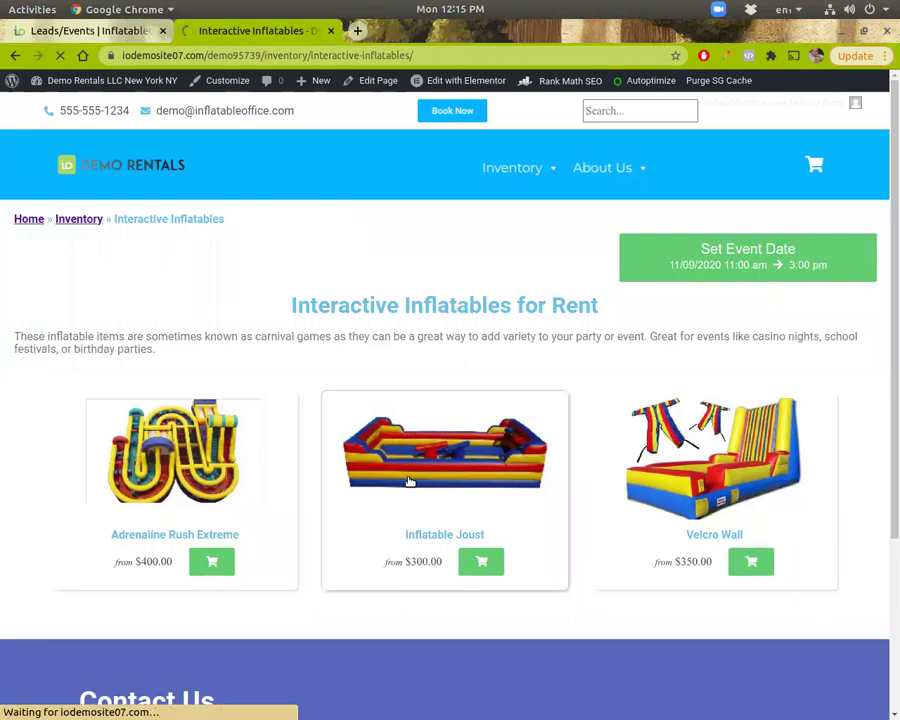
{"action": "left_click", "coordinate": [485, 528]}
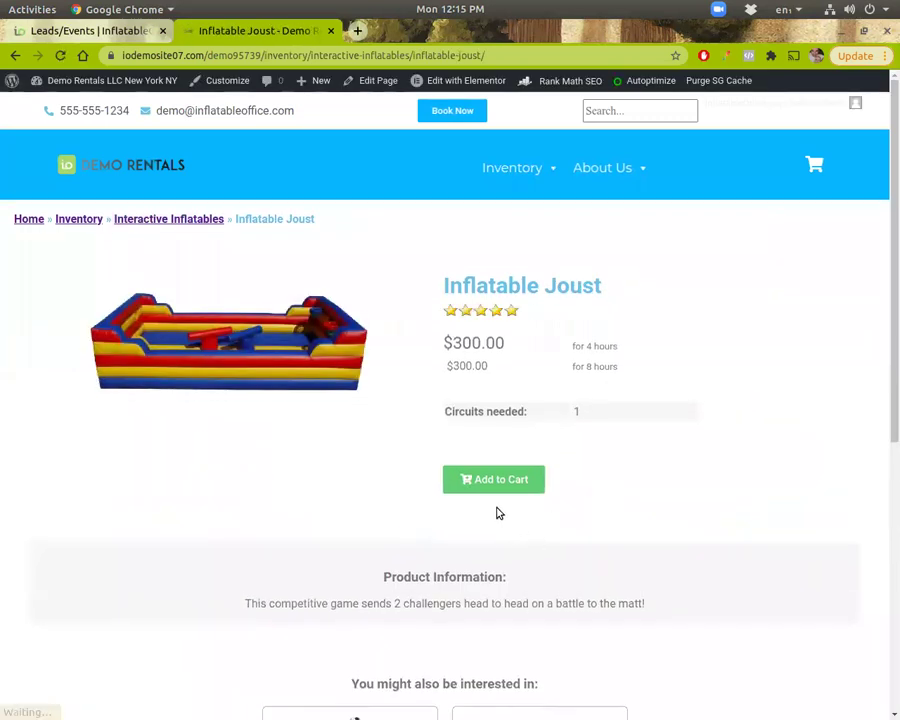
{"action": "left_click", "coordinate": [484, 482]}
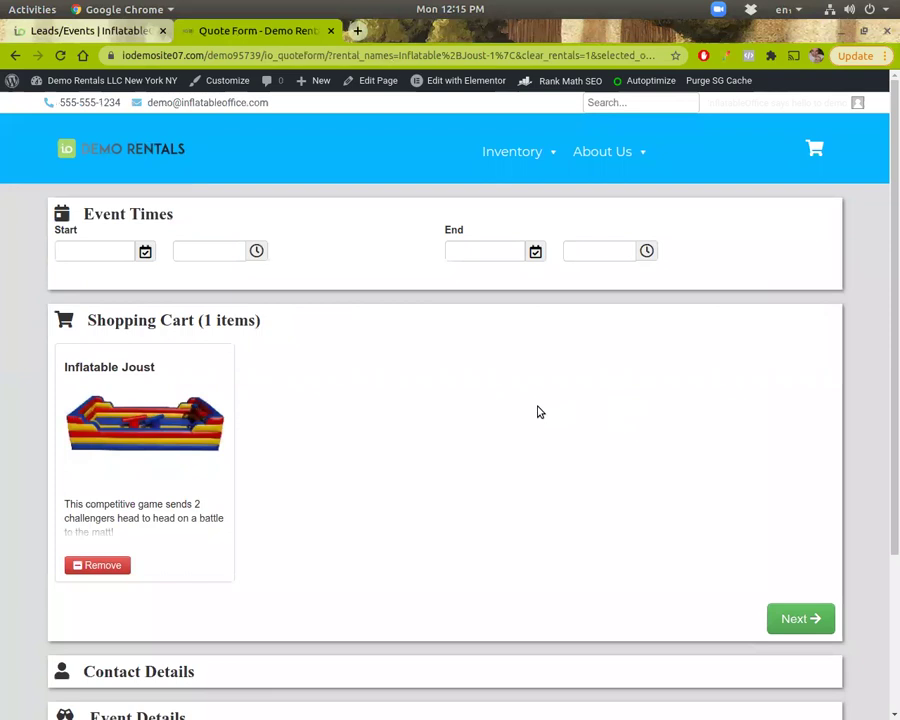
Open the site's WordPress admin from InflatableOffice's WEBSITE menu in a new tab
{"action": "left_click", "coordinate": [110, 36]}
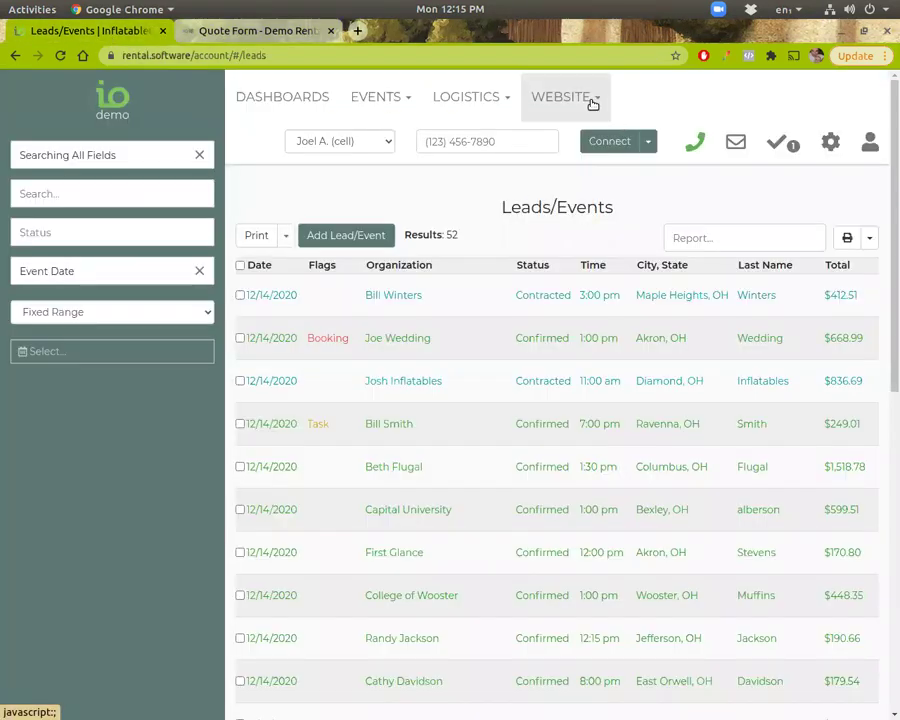
{"action": "left_click", "coordinate": [592, 100]}
{"action": "left_click", "coordinate": [564, 153]}
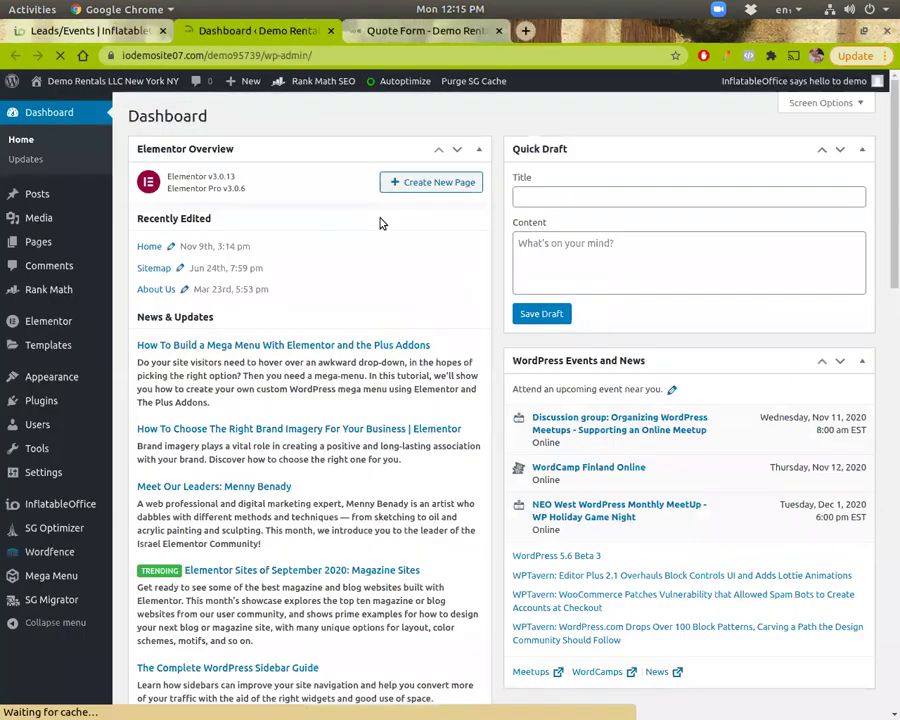
Go to Pages and edit the Home page with Elementor
{"action": "left_click", "coordinate": [41, 247]}
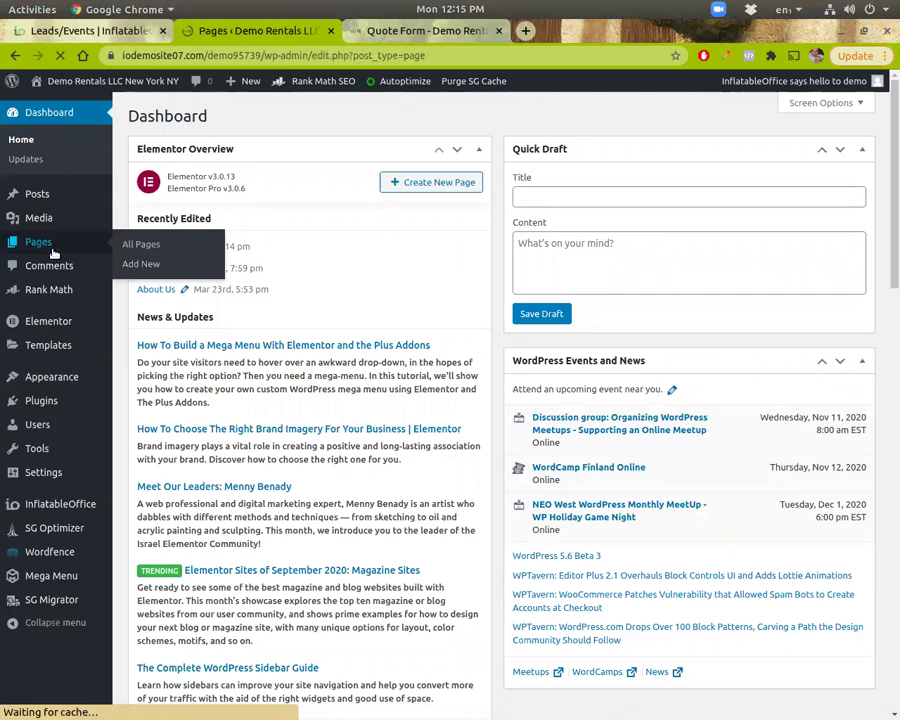
{"action": "scroll", "coordinate": [212, 600], "scroll_direction": "down", "scroll_amount": 4}
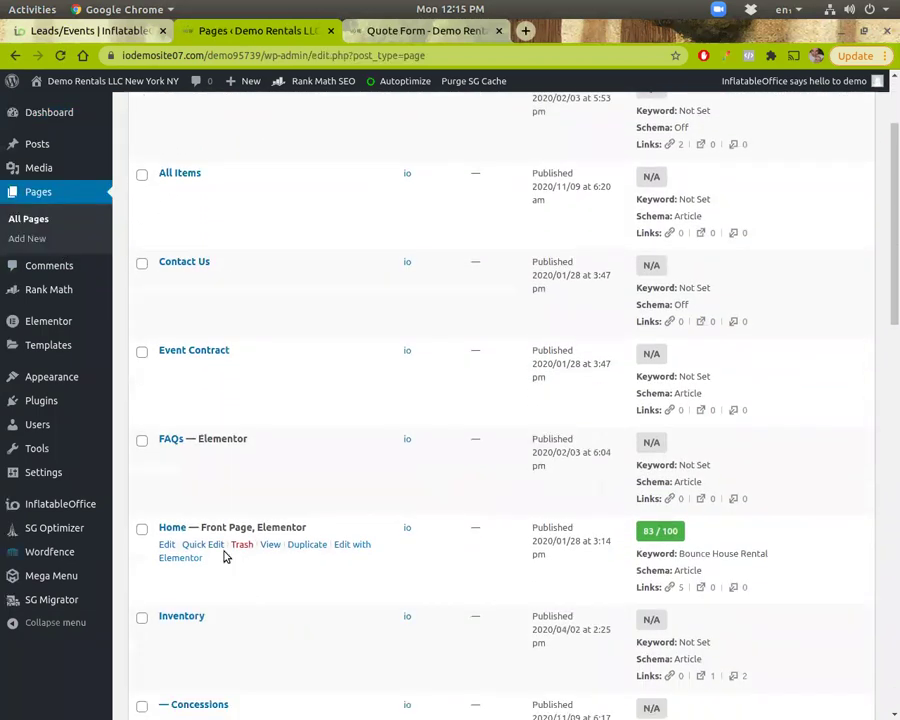
{"action": "left_click", "coordinate": [201, 560]}
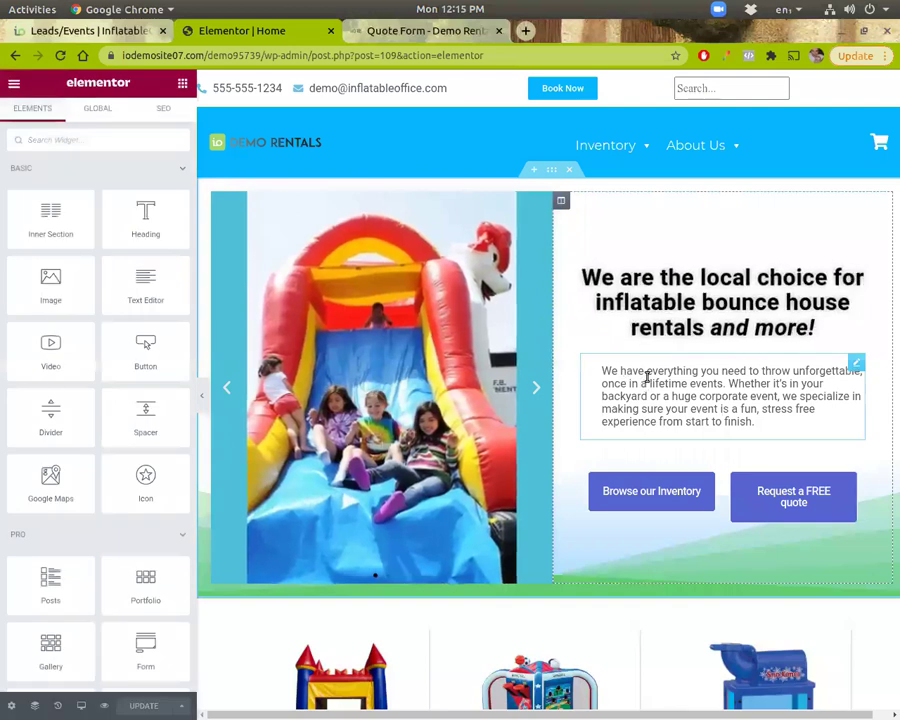
Trim ' and more!' from the hero heading and delete the Browse our Inventory button
{"action": "scroll", "coordinate": [676, 380], "scroll_direction": "down", "scroll_amount": 1}
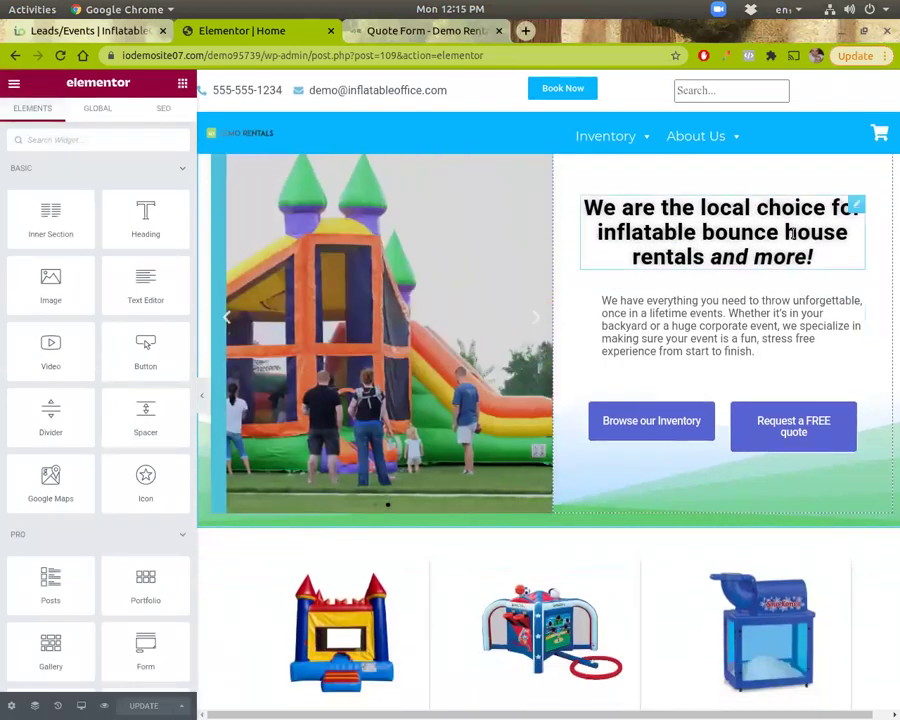
{"action": "left_click", "coordinate": [818, 261]}
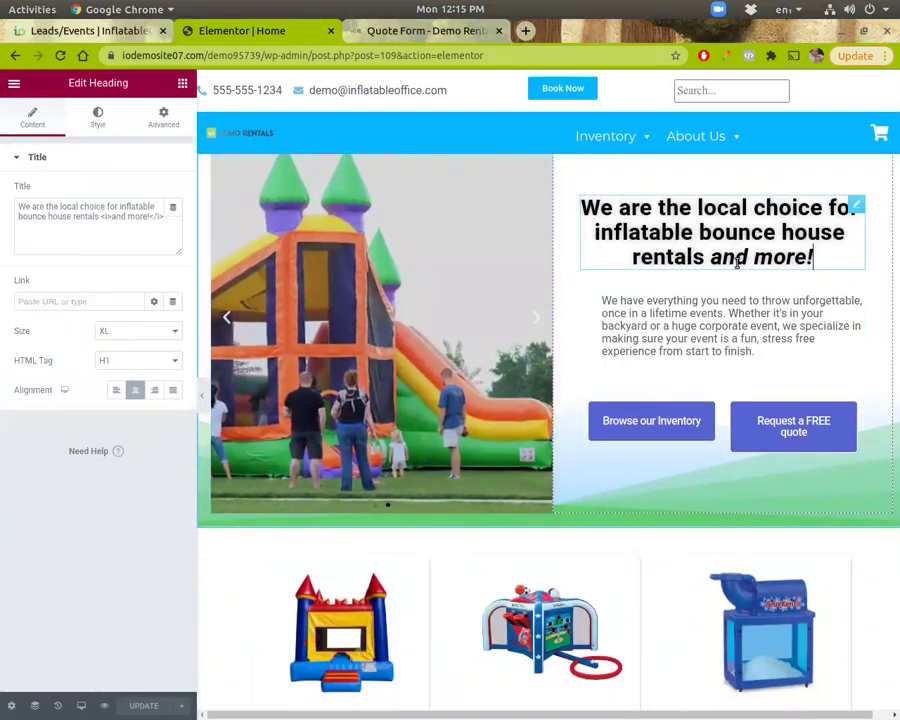
{"action": "left_click_drag", "start_coordinate": [818, 261], "coordinate": [705, 258]}
{"action": "key", "text": "BackSpace"}
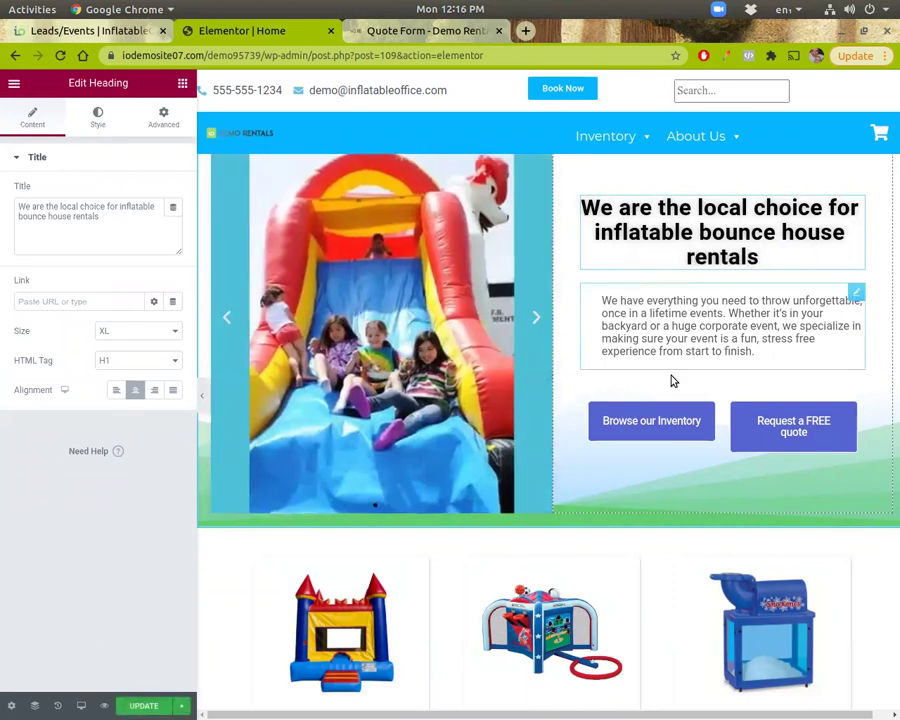
{"action": "left_click", "coordinate": [683, 428]}
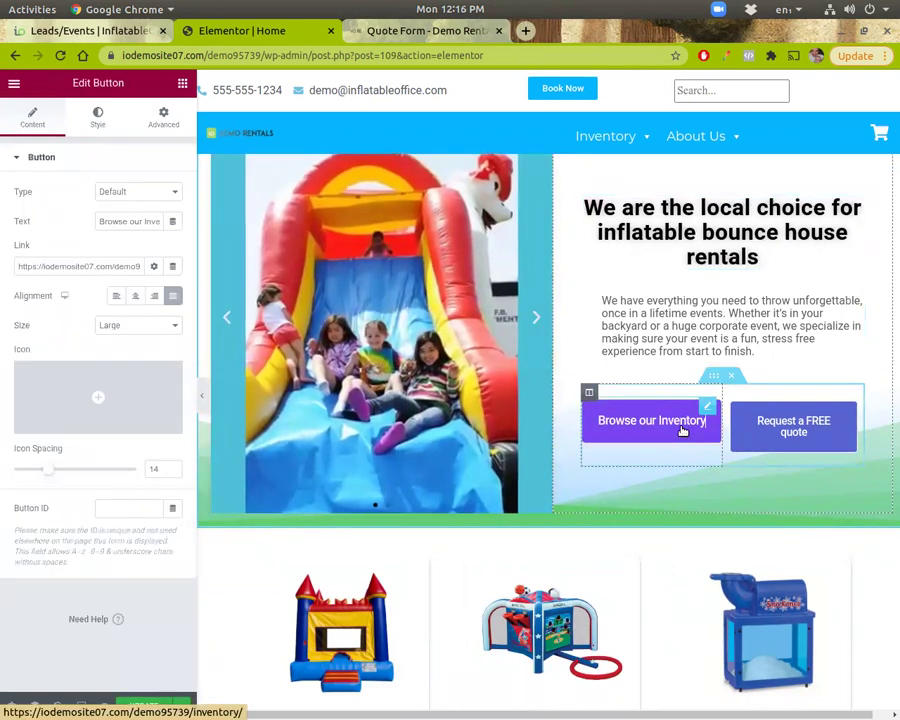
{"action": "key", "text": "Delete"}
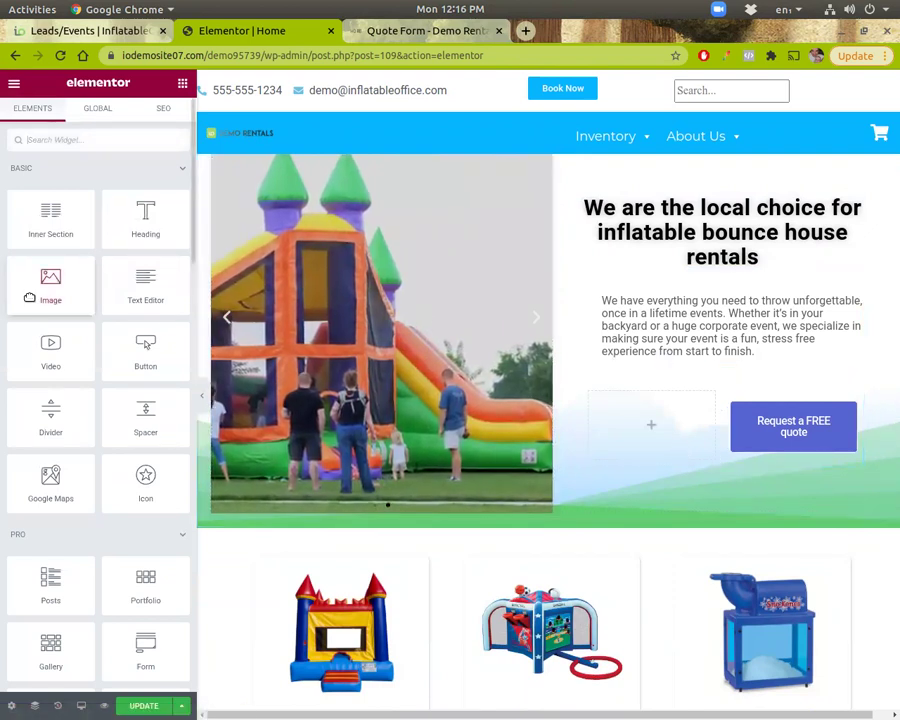
Add an Image widget below the hero text showing the candle centerpiece photo
{"action": "left_click_drag", "start_coordinate": [48, 294], "coordinate": [673, 362]}
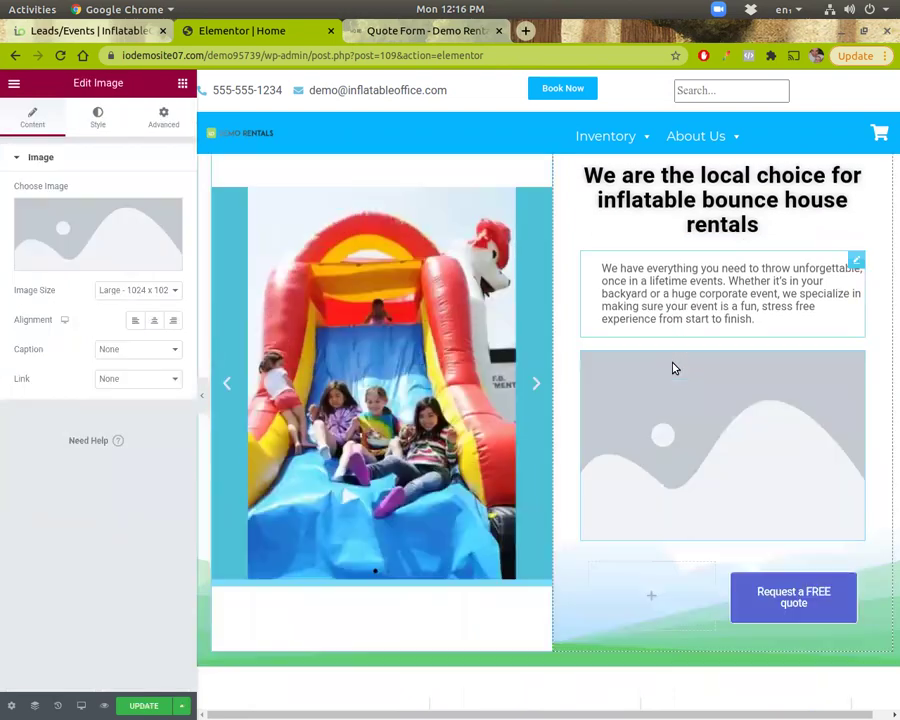
{"action": "left_click", "coordinate": [88, 237]}
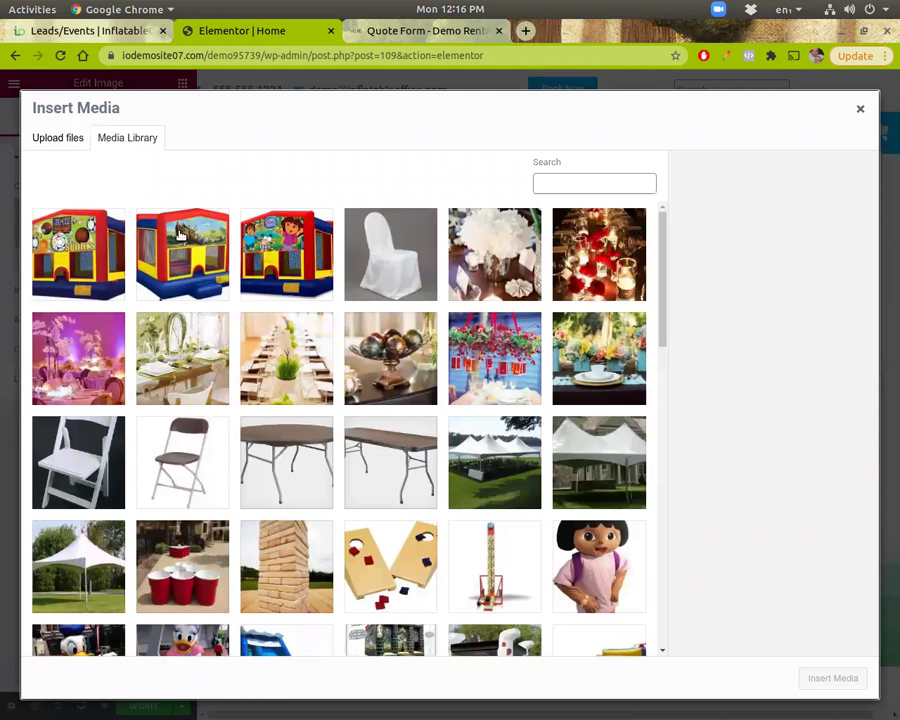
{"action": "left_click", "coordinate": [610, 272]}
{"action": "left_click", "coordinate": [835, 677]}
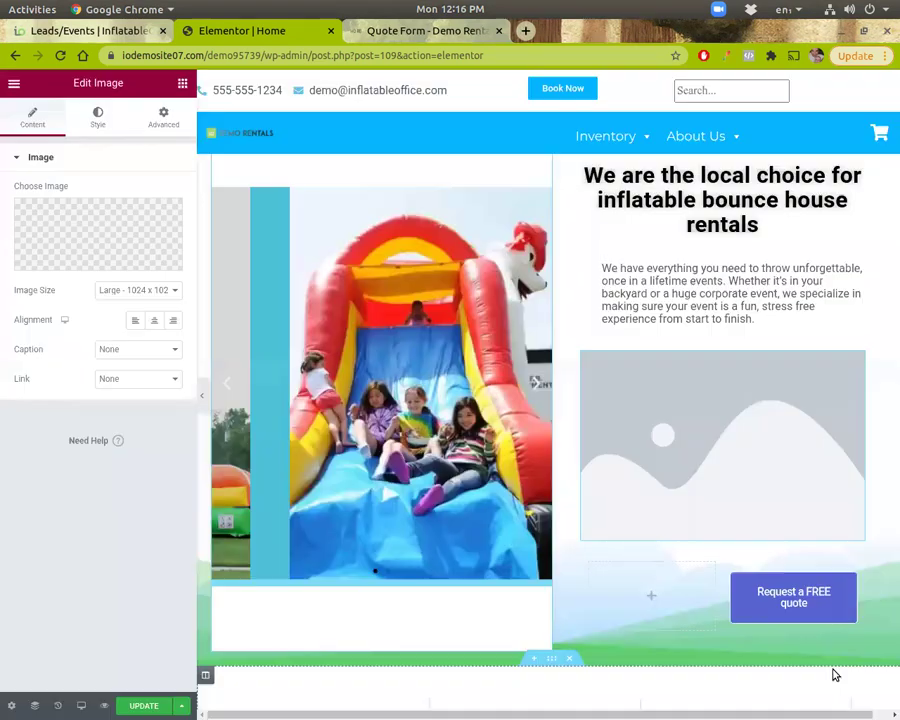
Set the candle image to Medium size with center alignment
{"action": "scroll", "coordinate": [523, 337], "scroll_direction": "down", "scroll_amount": 1}
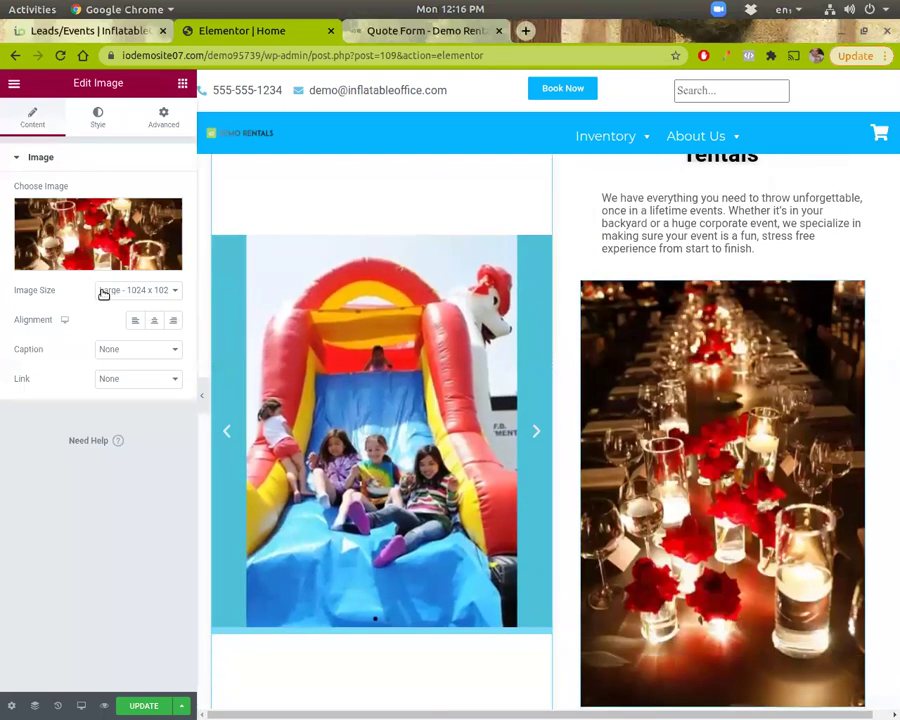
{"action": "left_click", "coordinate": [104, 292]}
{"action": "left_click", "coordinate": [110, 316]}
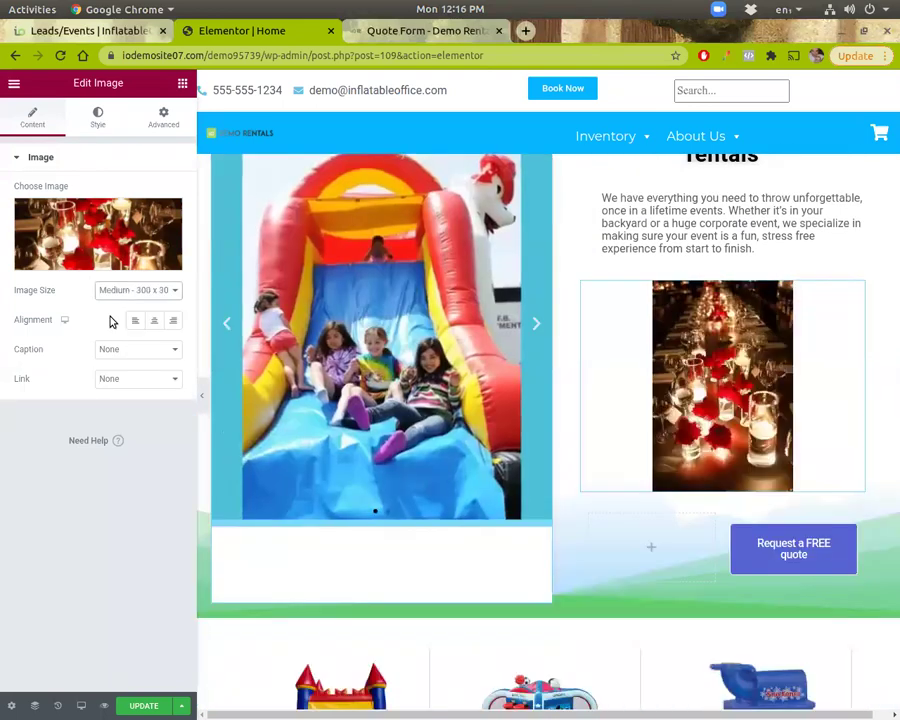
{"action": "left_click", "coordinate": [136, 321]}
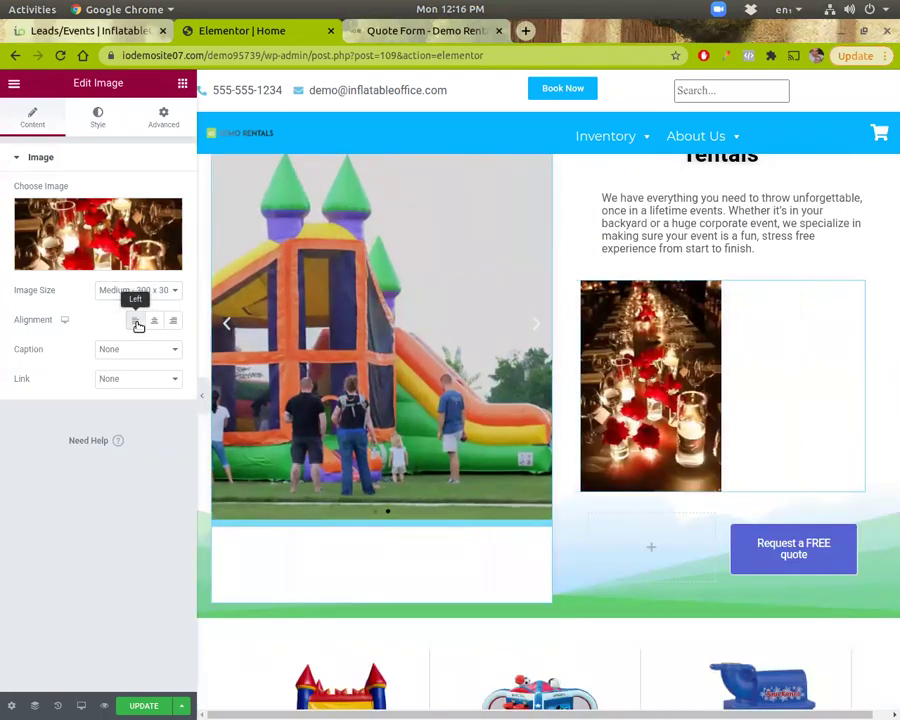
{"action": "left_click", "coordinate": [152, 322]}
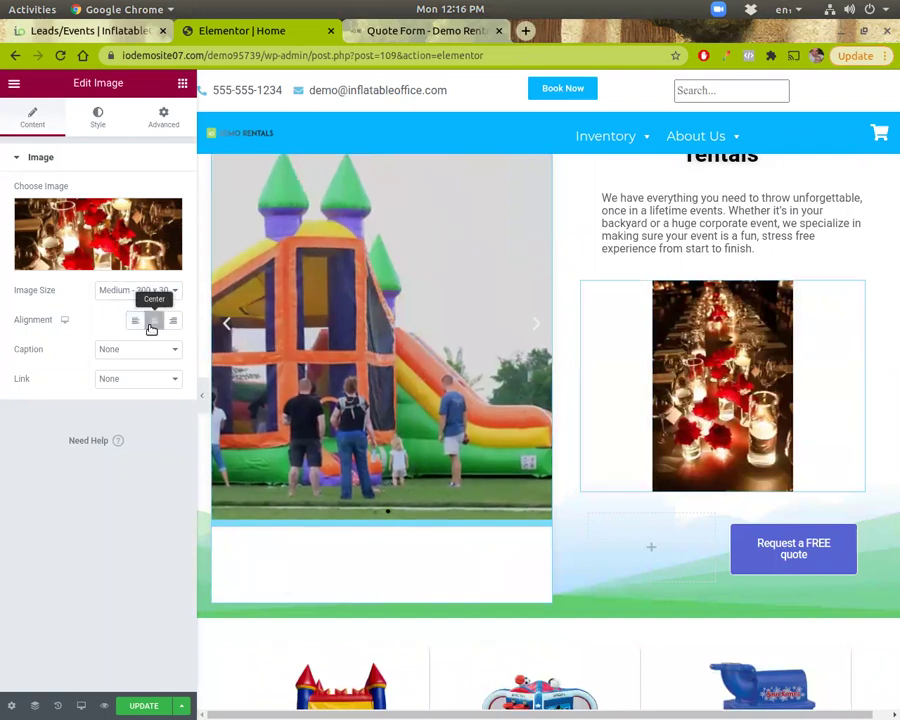
Fade the candle image to 0.41 opacity in the Style settings
{"action": "left_click", "coordinate": [98, 117]}
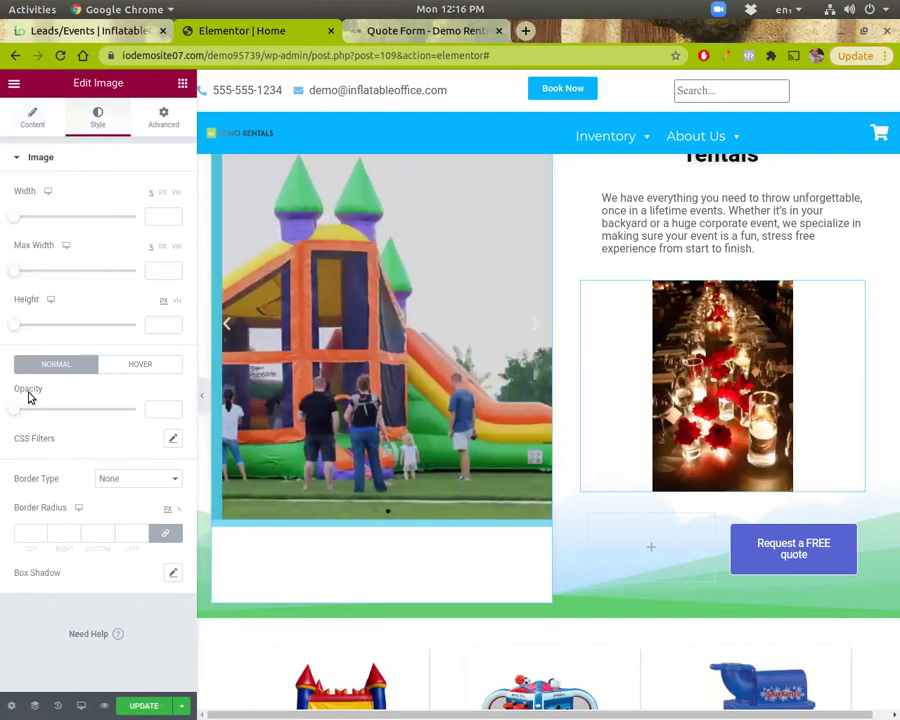
{"action": "left_click_drag", "start_coordinate": [18, 412], "coordinate": [61, 425]}
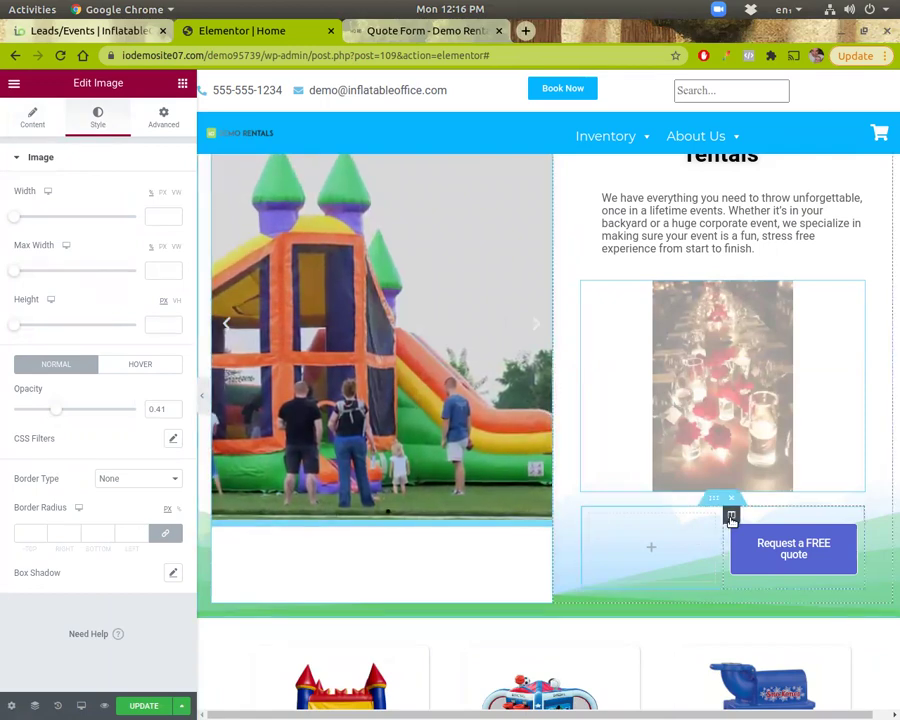
{"action": "scroll", "coordinate": [753, 375], "scroll_direction": "up", "scroll_amount": 1}
{"action": "scroll", "coordinate": [753, 375], "scroll_direction": "up", "scroll_amount": 1}
{"action": "scroll", "coordinate": [758, 362], "scroll_direction": "down", "scroll_amount": 5}
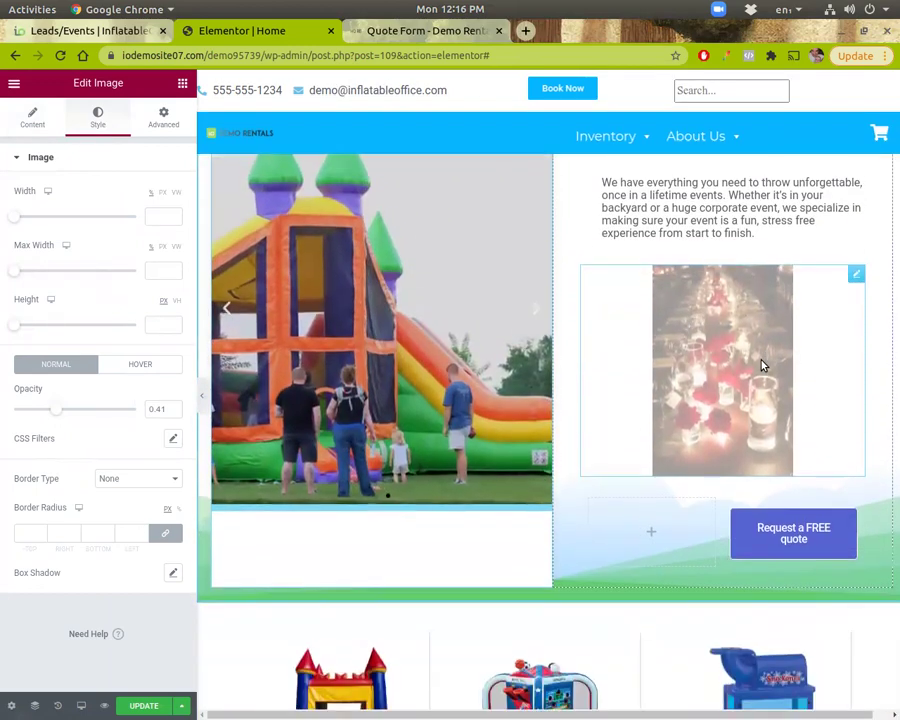
{"action": "scroll", "coordinate": [764, 364], "scroll_direction": "up", "scroll_amount": 5}
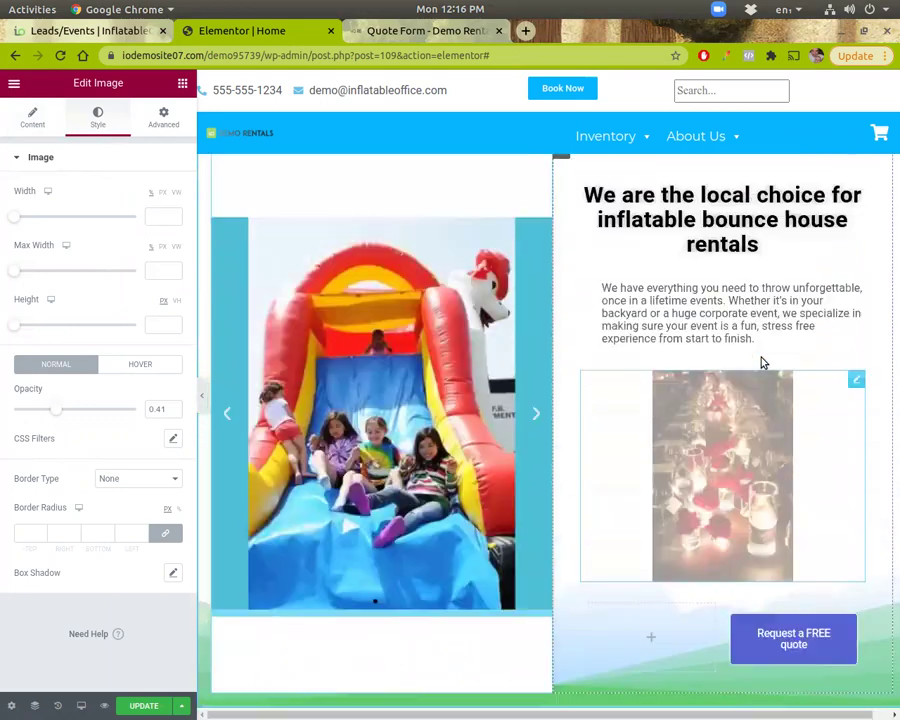
Add a third slide to the bounce-house slider with the green table-setting photo background
{"action": "left_click", "coordinate": [490, 357]}
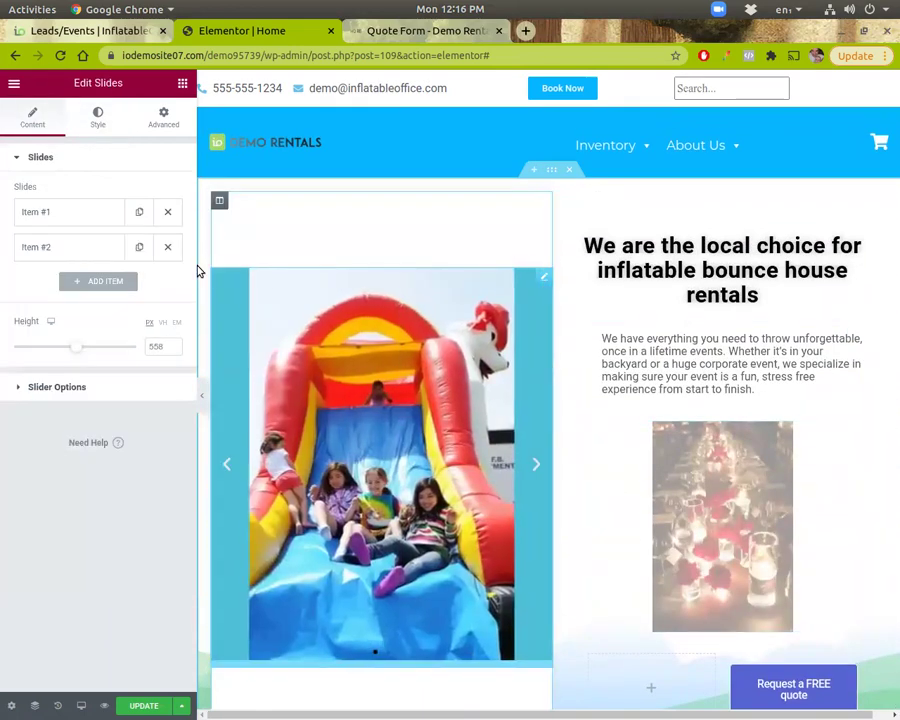
{"action": "left_click", "coordinate": [78, 283]}
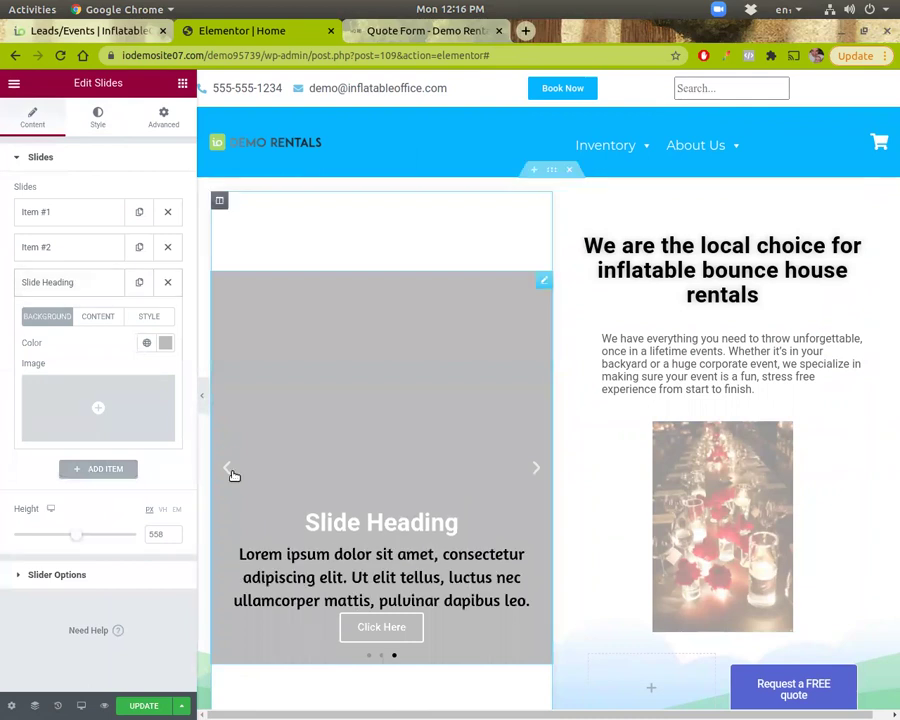
{"action": "left_click", "coordinate": [99, 408]}
{"action": "left_click", "coordinate": [195, 325]}
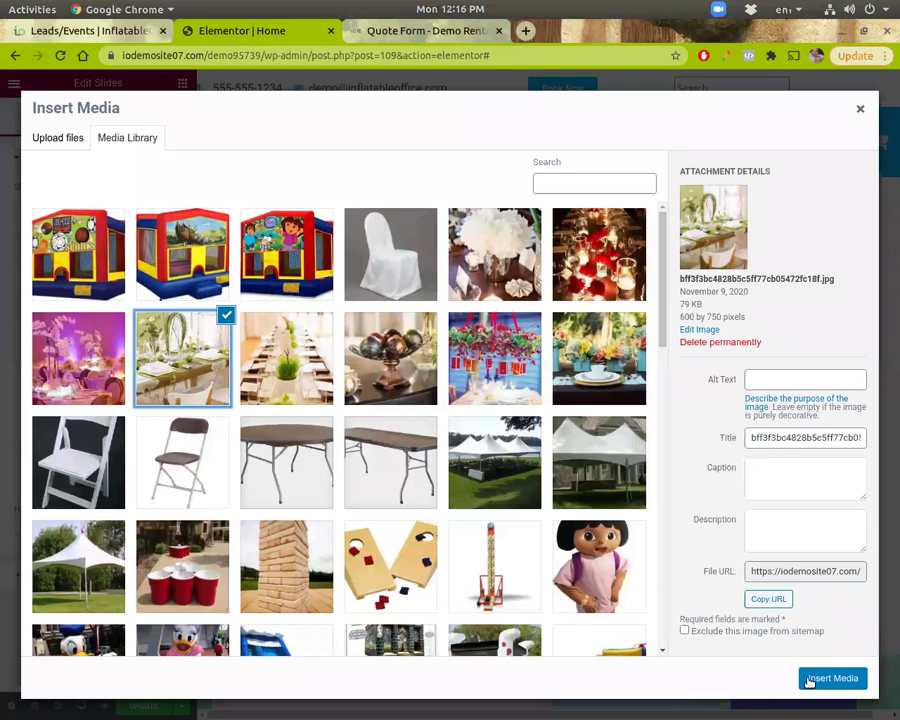
{"action": "left_click", "coordinate": [810, 680]}
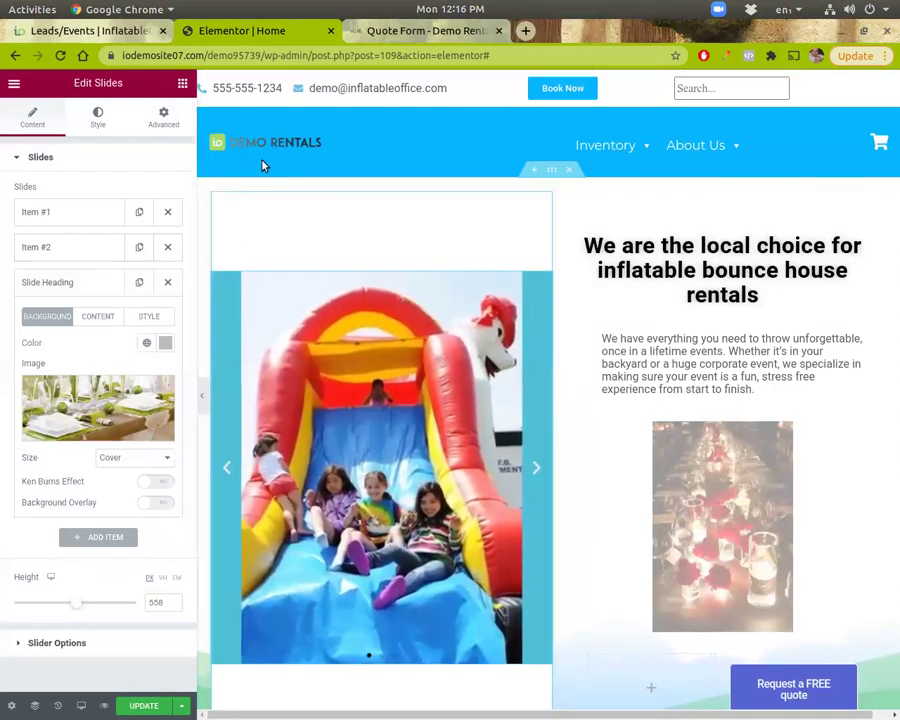
{"action": "left_click", "coordinate": [183, 84]}
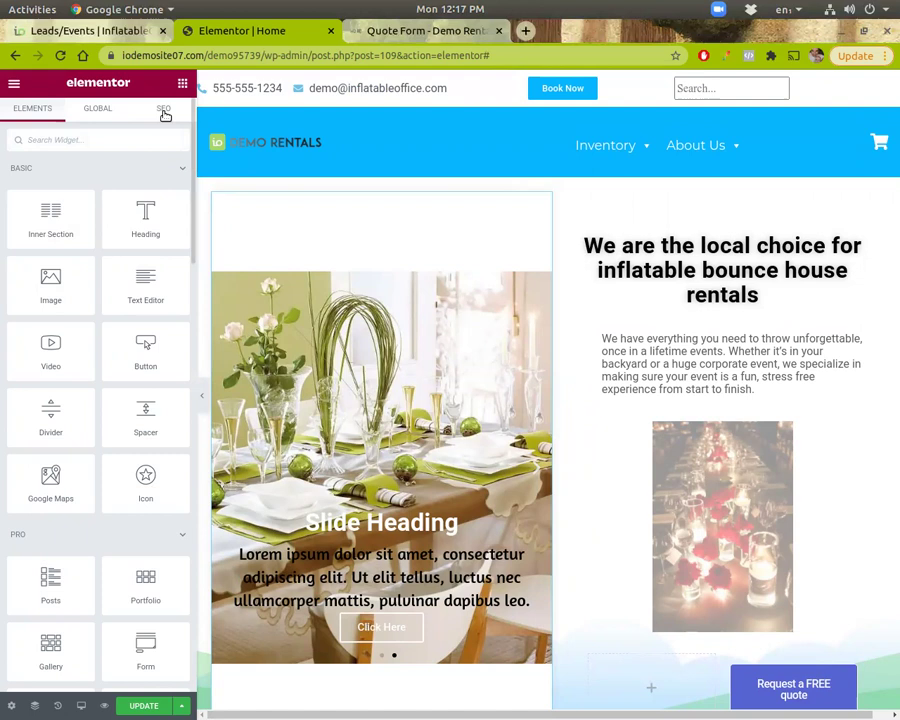
Review the Rank Math SEO analysis: 79/100 for 'Bounce House Rental', two Basic SEO errors
{"action": "left_click", "coordinate": [163, 109]}
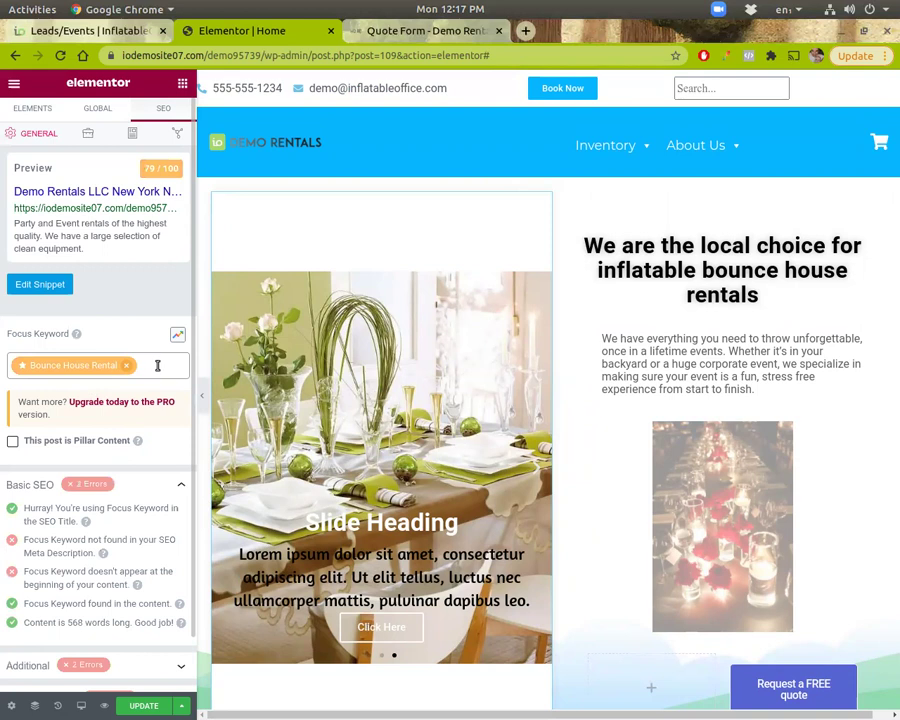
{"action": "scroll", "coordinate": [99, 531], "scroll_direction": "down", "scroll_amount": 1}
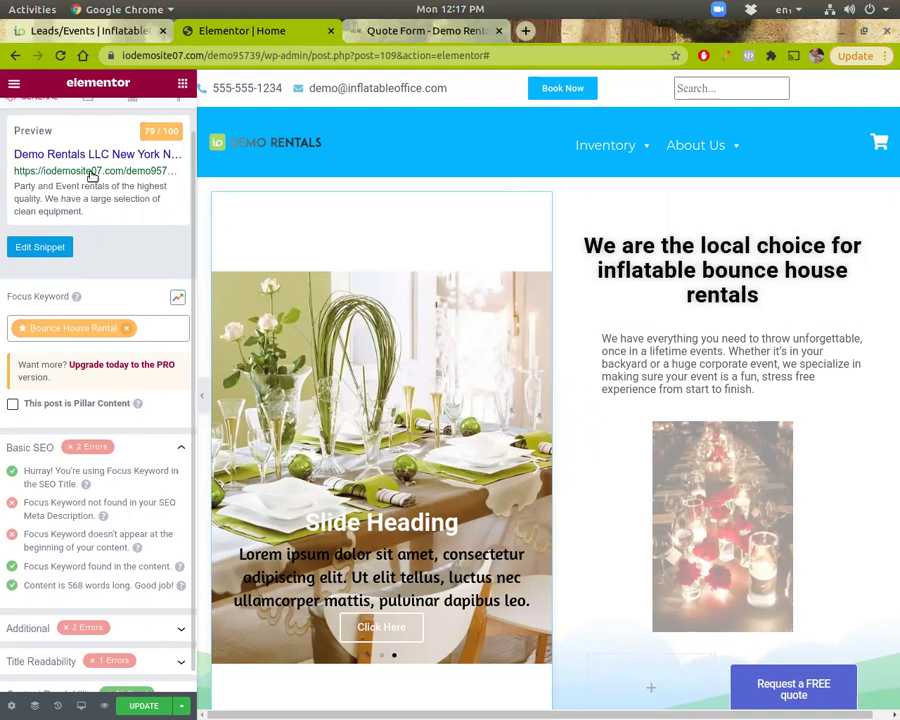
{"action": "scroll", "coordinate": [100, 205], "scroll_direction": "up", "scroll_amount": 1}
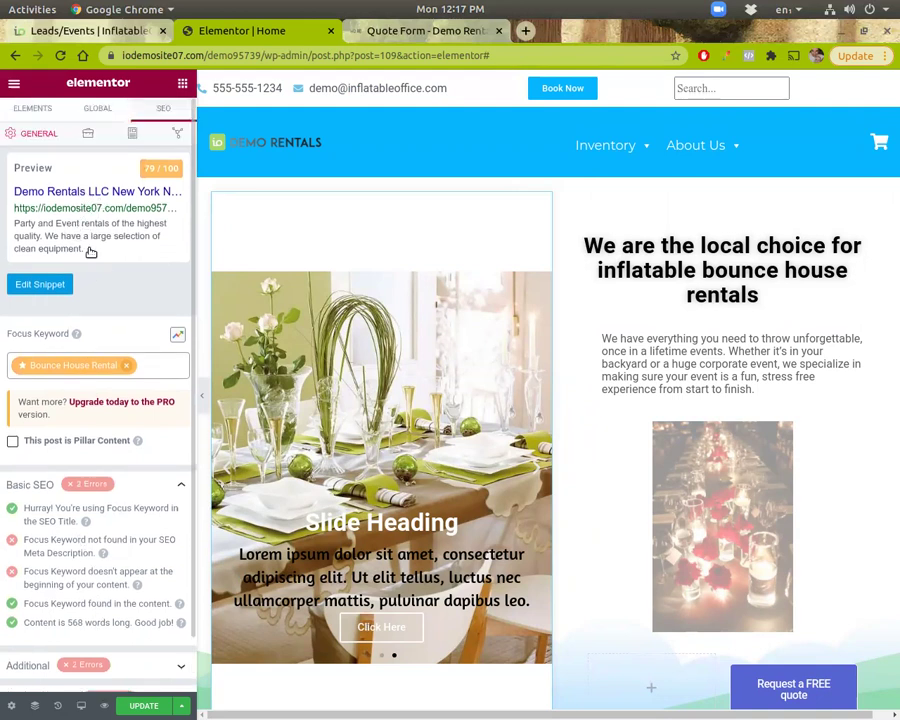
{"action": "scroll", "coordinate": [95, 326], "scroll_direction": "down", "scroll_amount": 2}
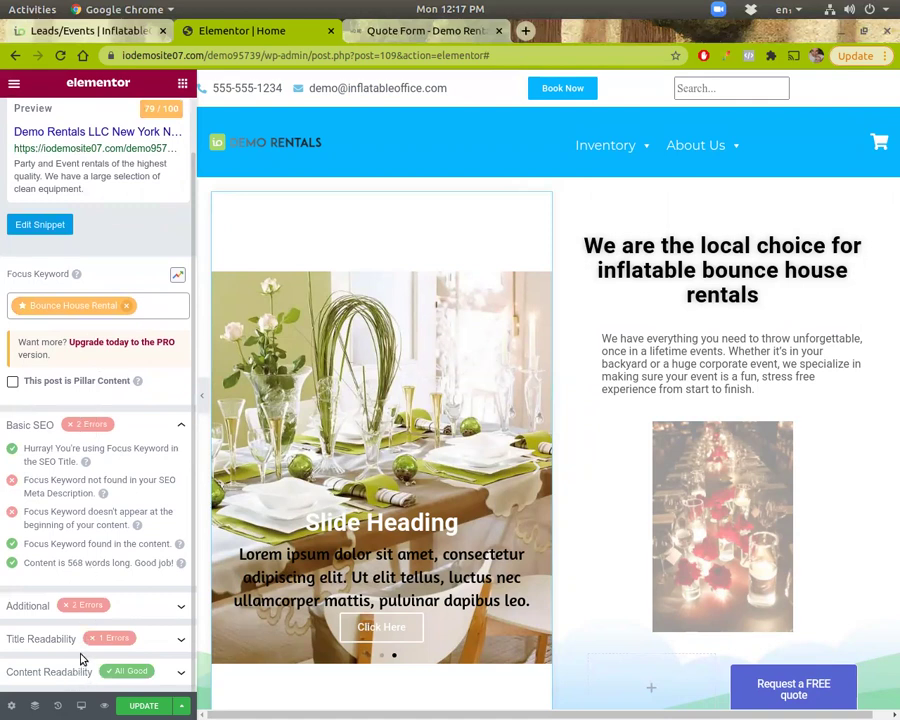
{"action": "scroll", "coordinate": [100, 580], "scroll_direction": "up", "scroll_amount": 2}
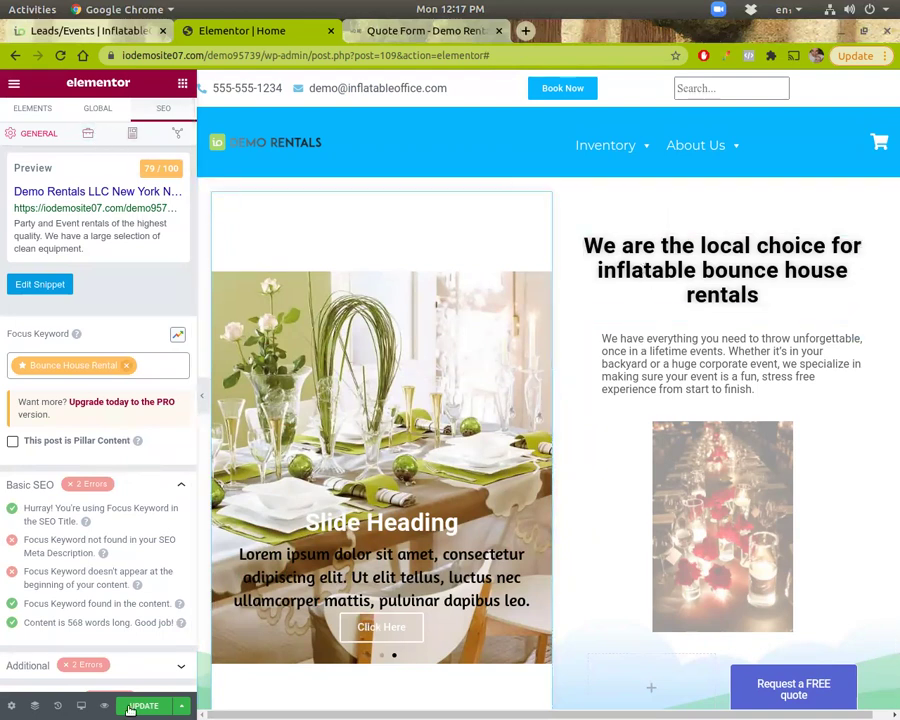
Switch to Mobile responsive preview and scroll through the phone layout of the Home page
{"action": "left_click", "coordinate": [83, 706]}
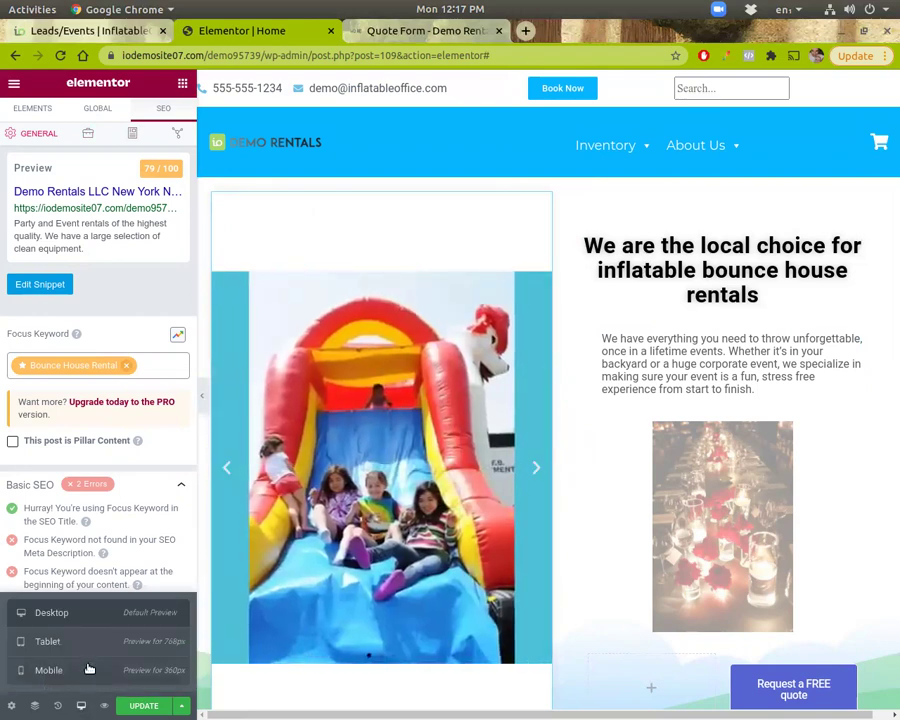
{"action": "left_click", "coordinate": [89, 669]}
{"action": "scroll", "coordinate": [546, 408], "scroll_direction": "down", "scroll_amount": 5}
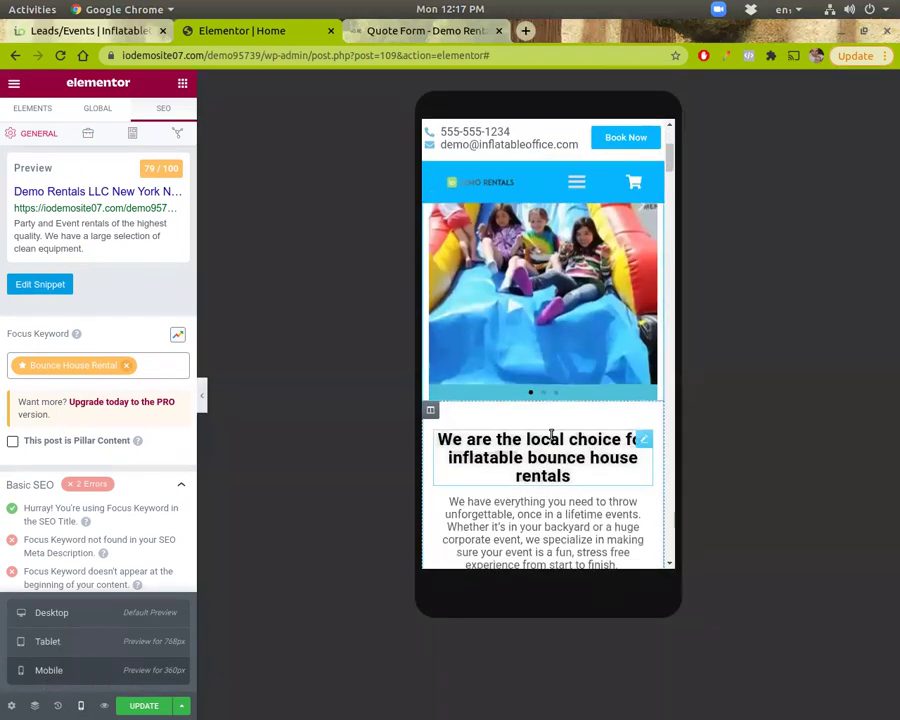
{"action": "scroll", "coordinate": [539, 456], "scroll_direction": "down", "scroll_amount": 6}
{"action": "scroll", "coordinate": [538, 460], "scroll_direction": "up", "scroll_amount": 4}
{"action": "scroll", "coordinate": [538, 462], "scroll_direction": "up", "scroll_amount": 8}
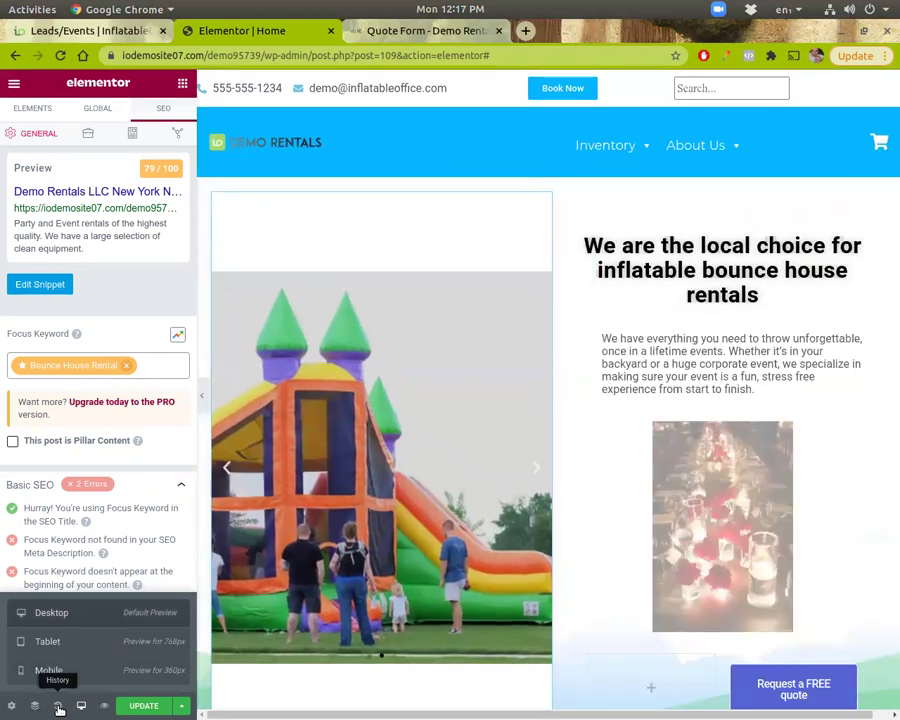
Revert the page to the 'Button Text Edited' state in the History panel
{"action": "left_click", "coordinate": [58, 706]}
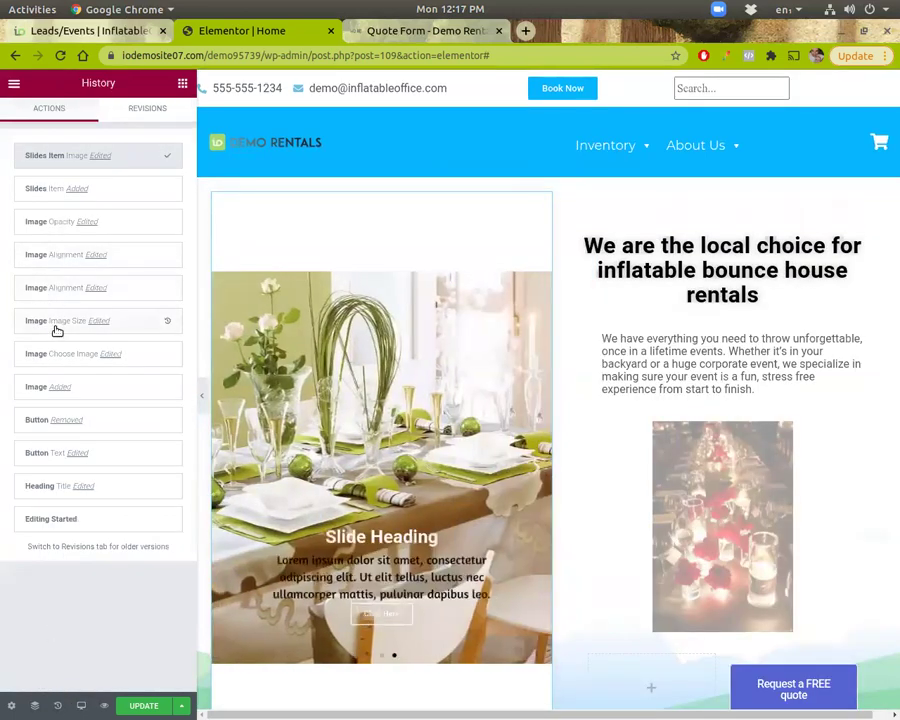
{"action": "left_click", "coordinate": [61, 450]}
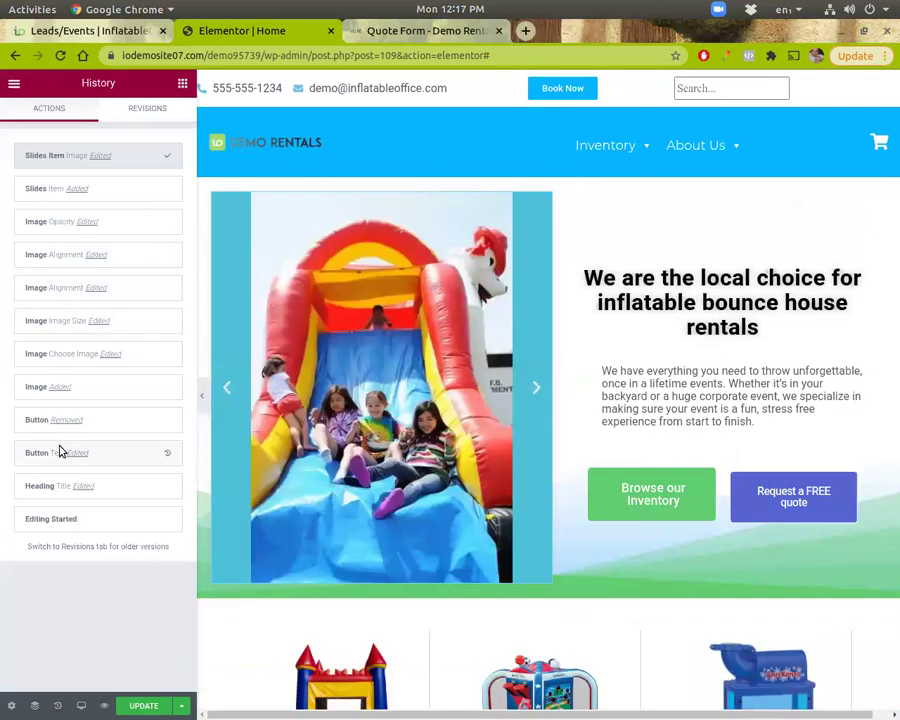